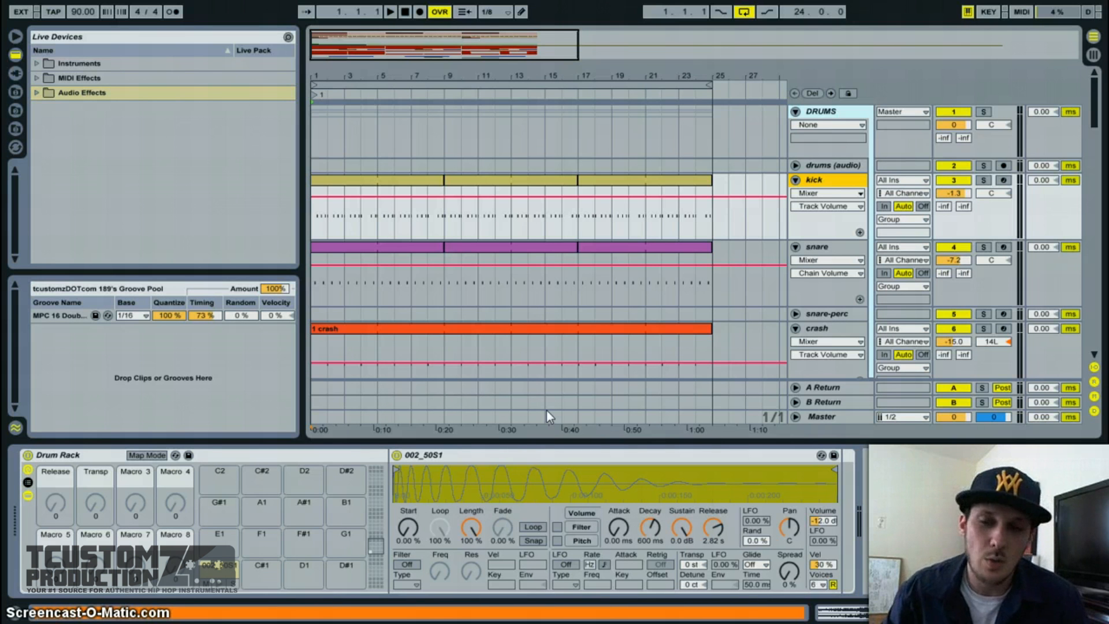
- Select the sm track 21 and look over its sample slices in the drum rack, including Slice 1
scroll(847, 330, down, 10)
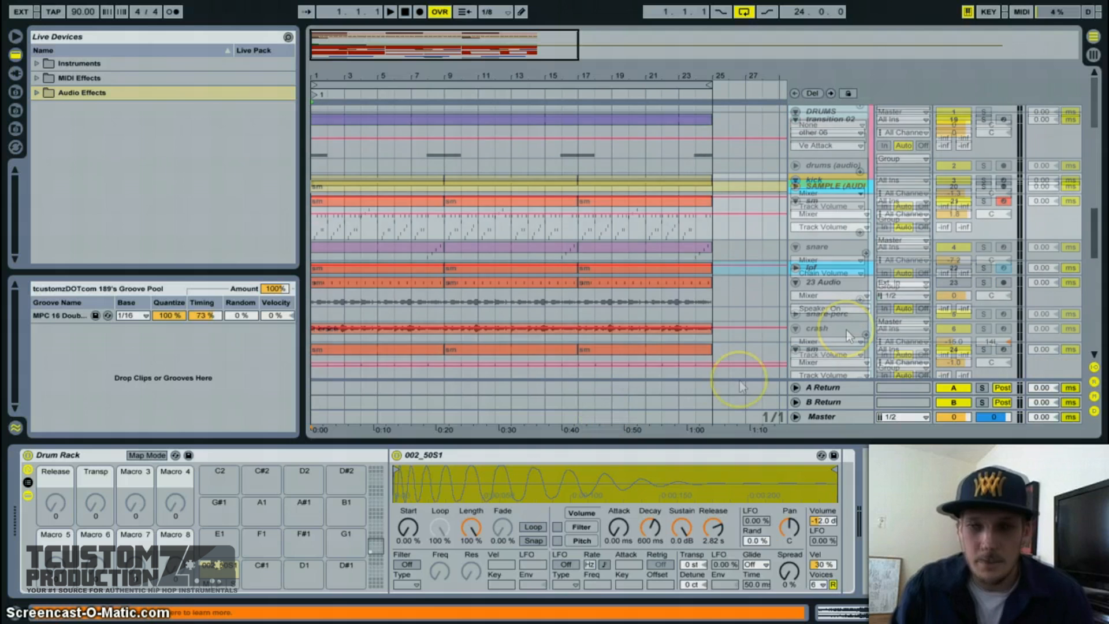
click(853, 203)
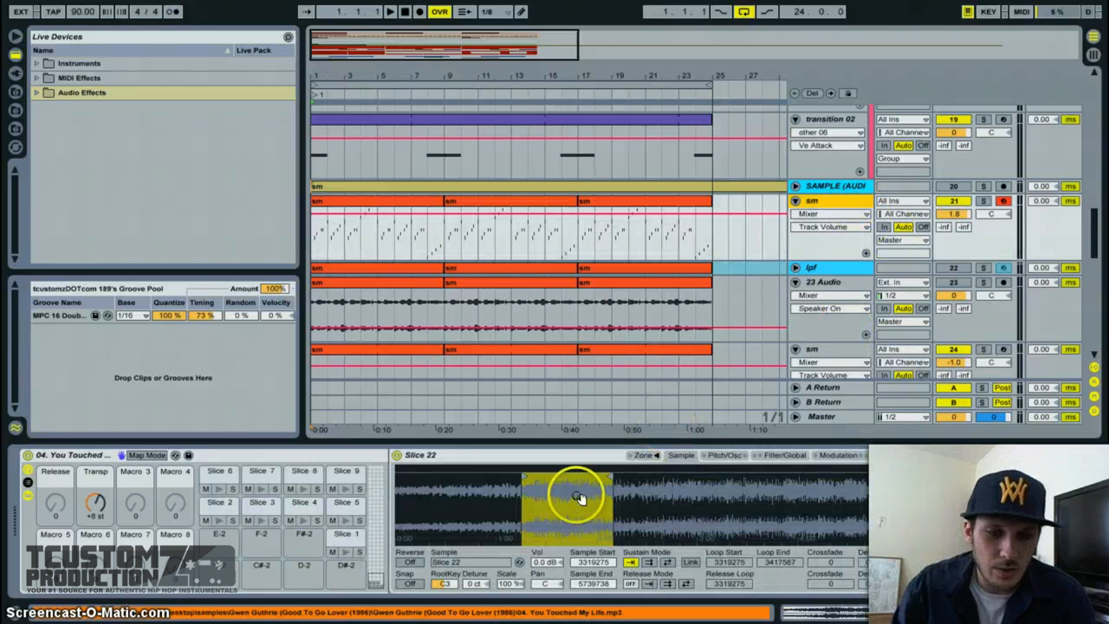
scroll(351, 546, up, 6)
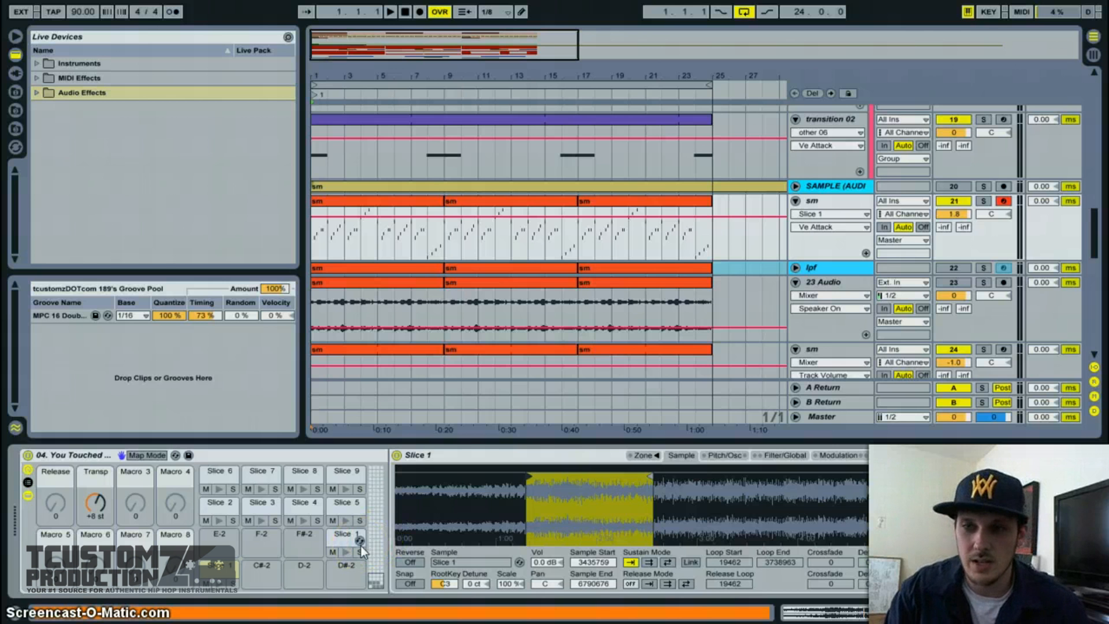
- Solo the sm track 21 and play the arrangement from the start to bar 9
drag(416, 44, 416, 49)
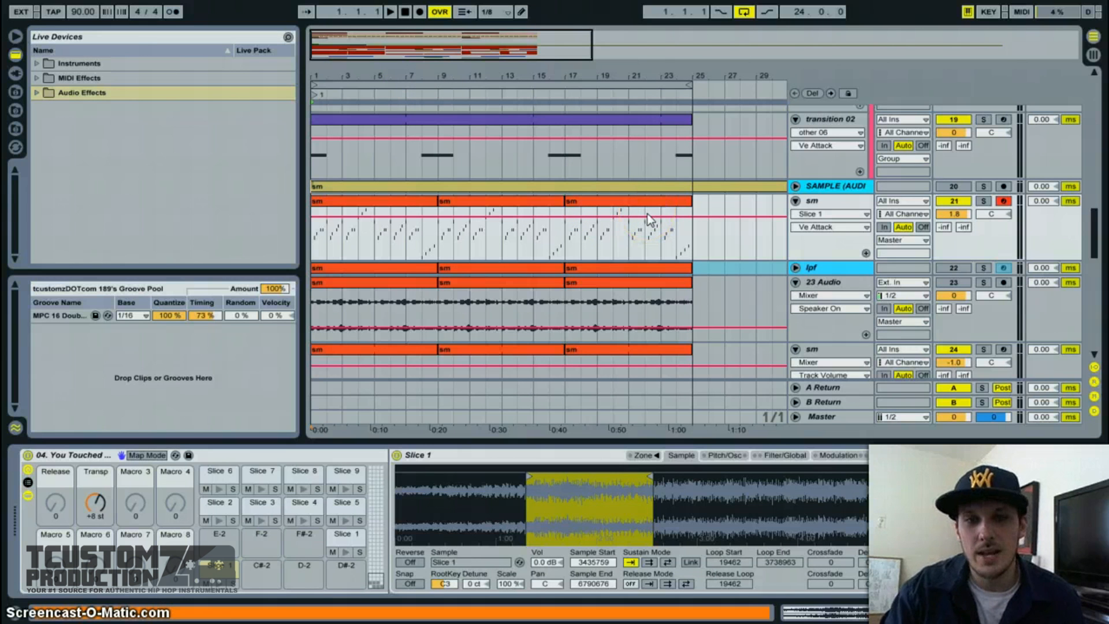
click(984, 201)
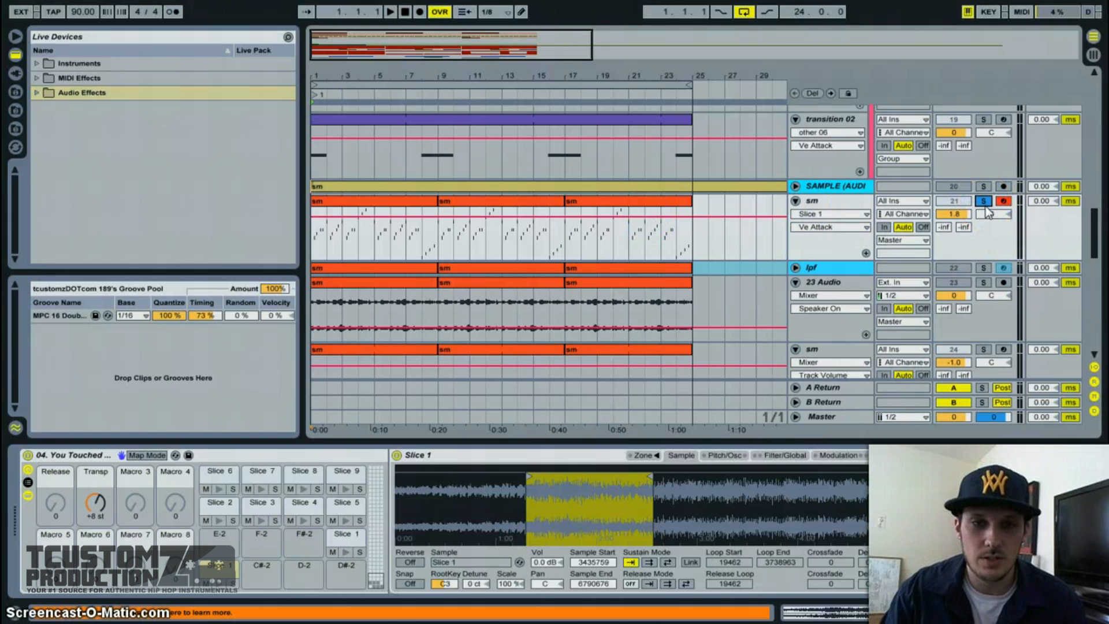
key(space)
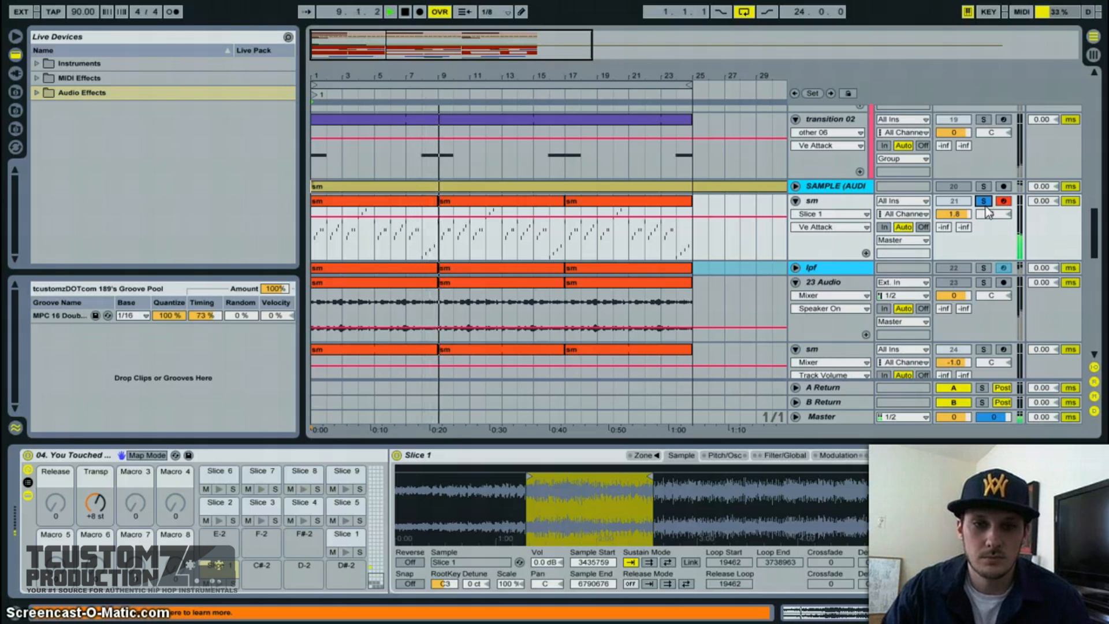
key(space)
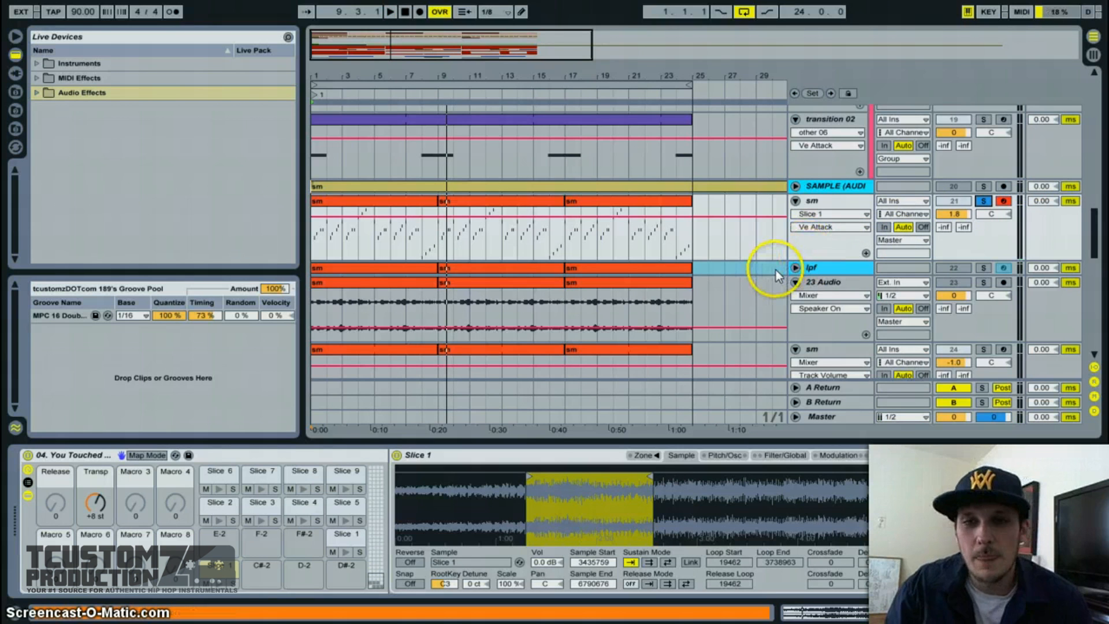
- Select the sm track 24 and solo it in place of track 21
scroll(771, 291, down, 4)
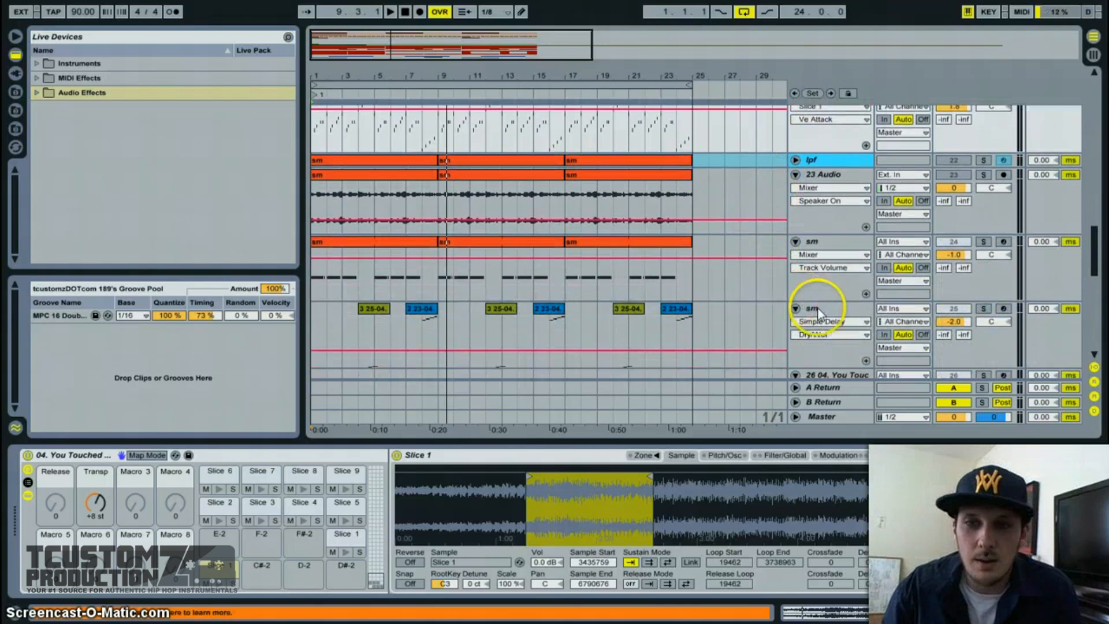
scroll(818, 298, up, 3)
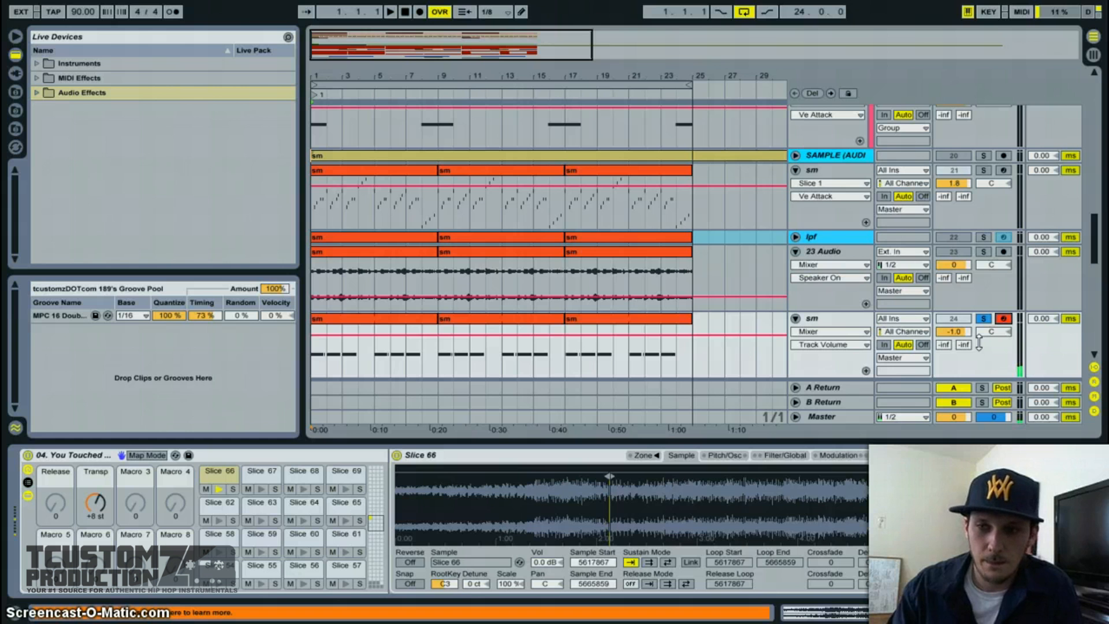
- Solo the sm track 25 and play its first green clip and its first blue clip separately
scroll(751, 289, down, 5)
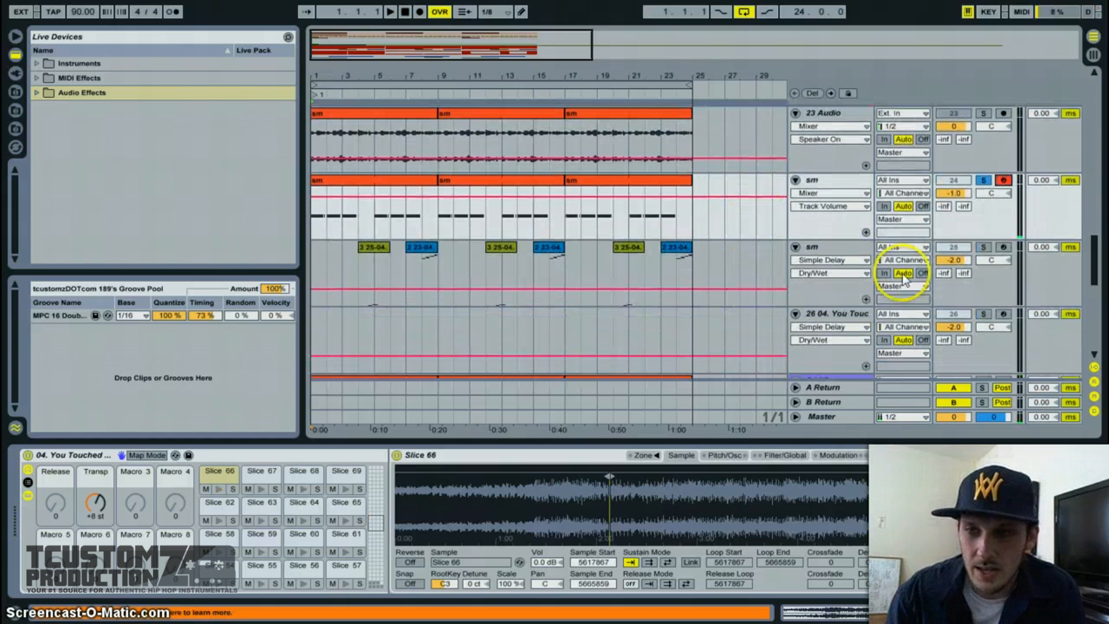
click(984, 247)
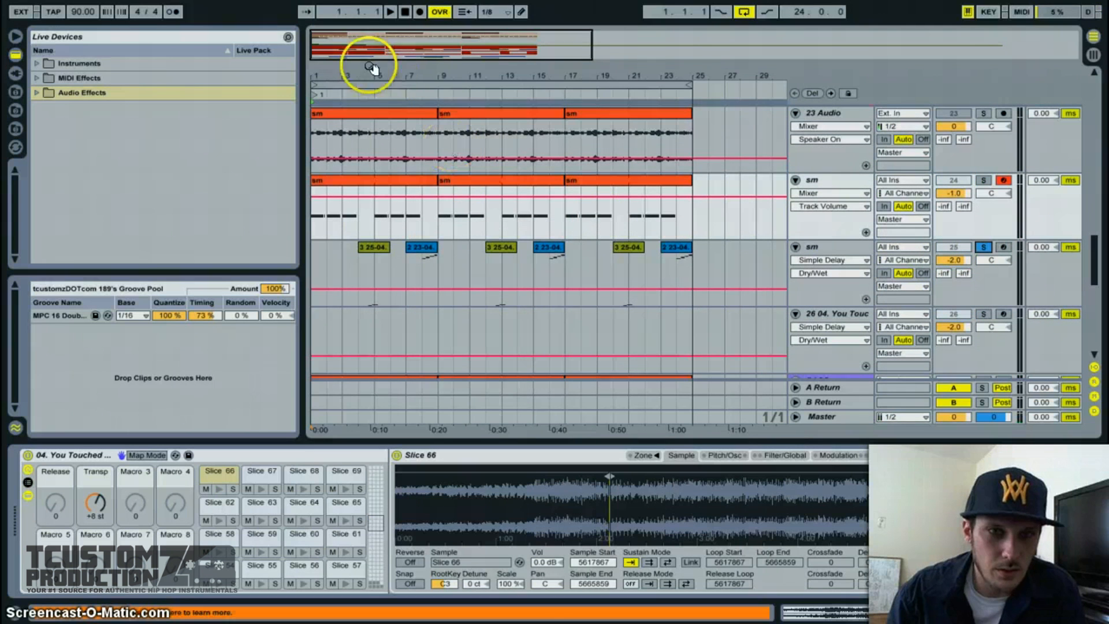
drag(357, 45, 356, 45)
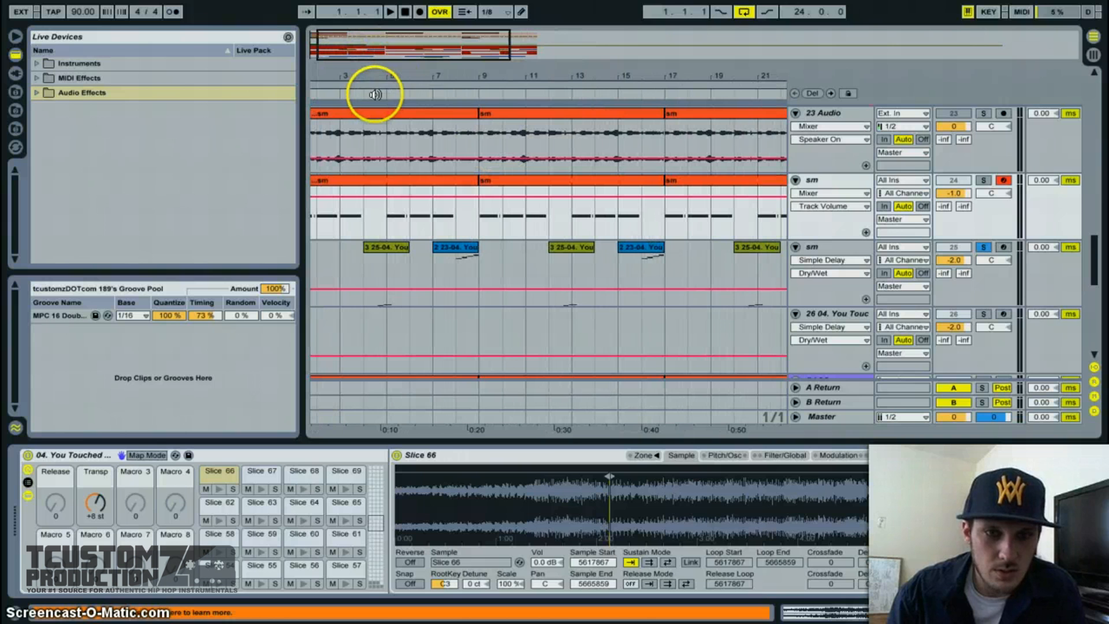
click(376, 94)
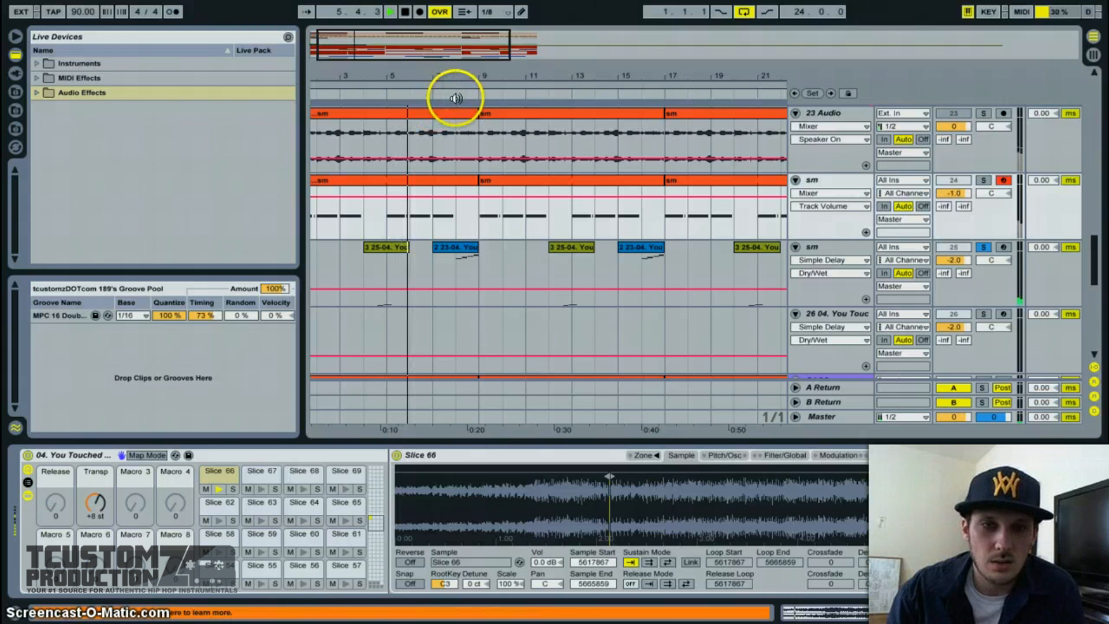
key(space)
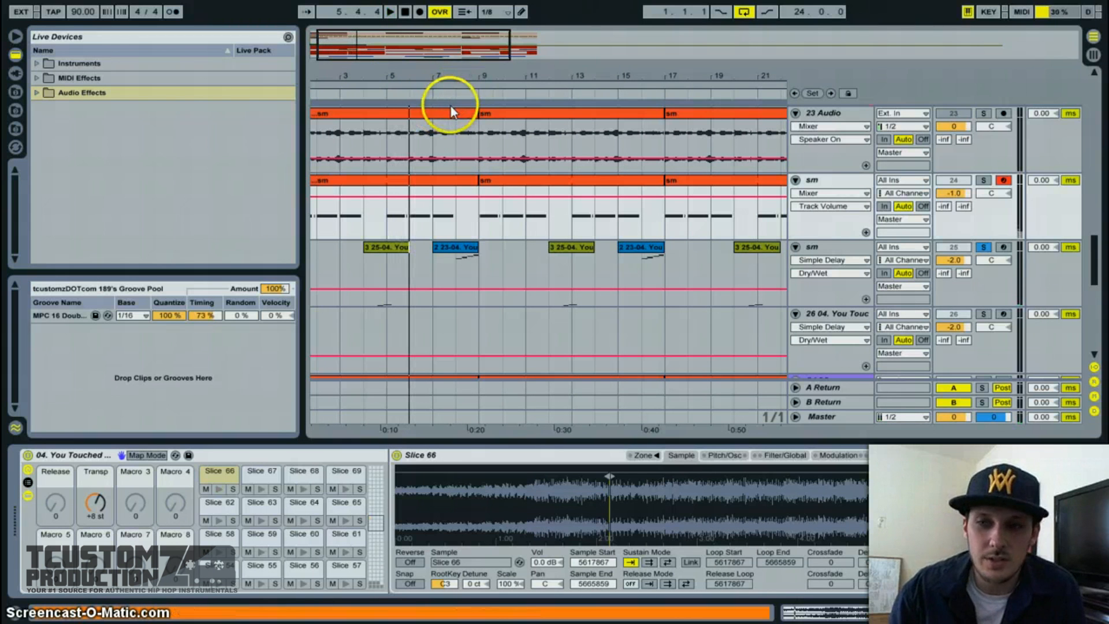
scroll(445, 103, up, 1)
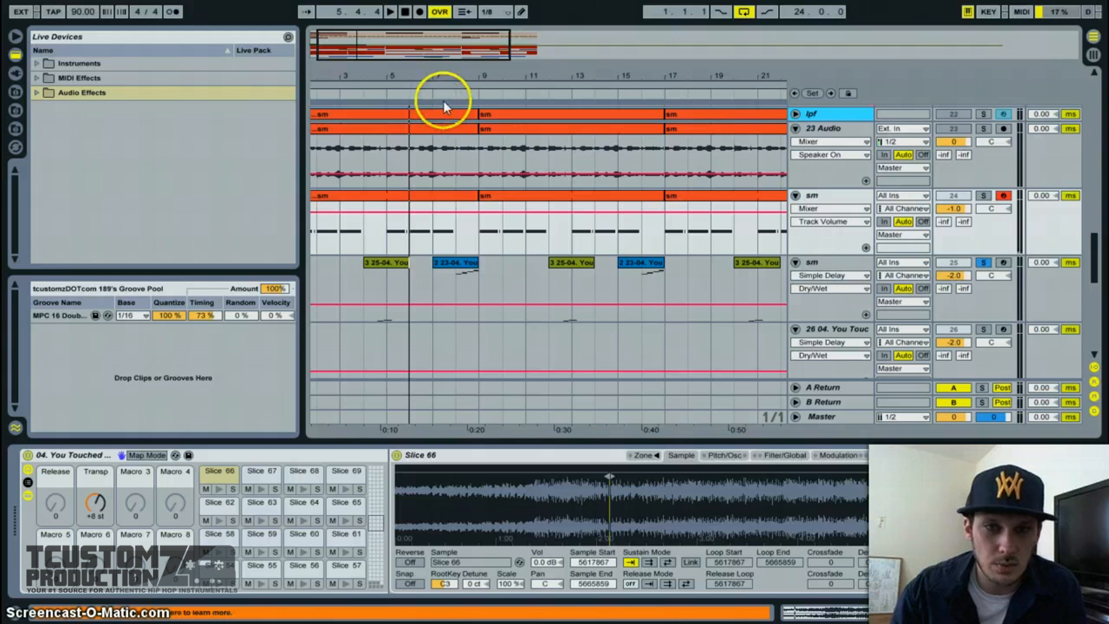
click(449, 97)
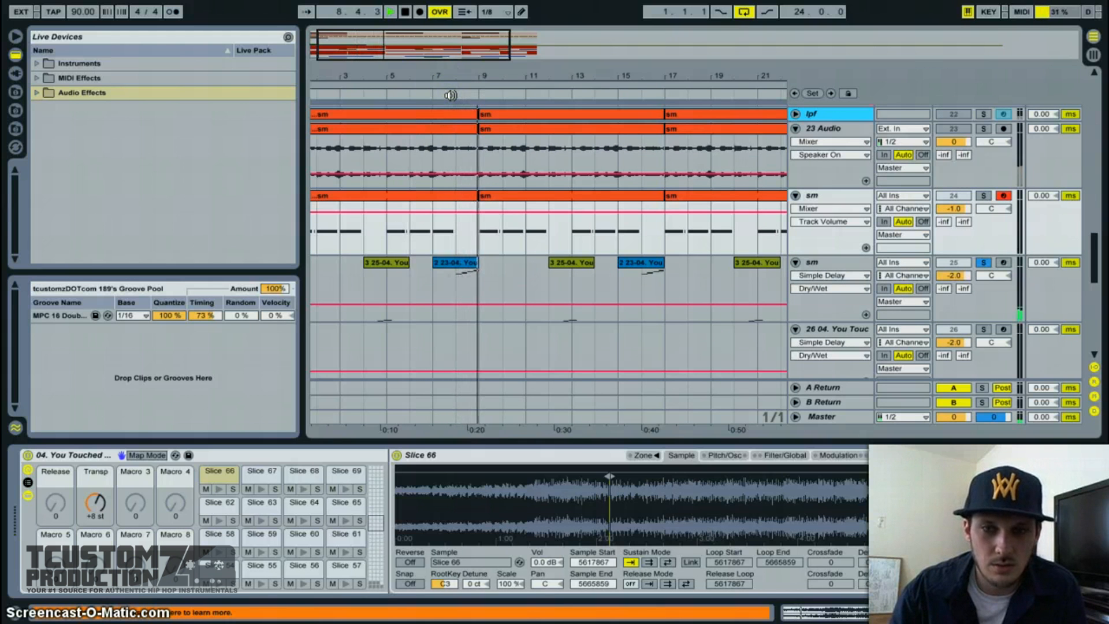
key(space)
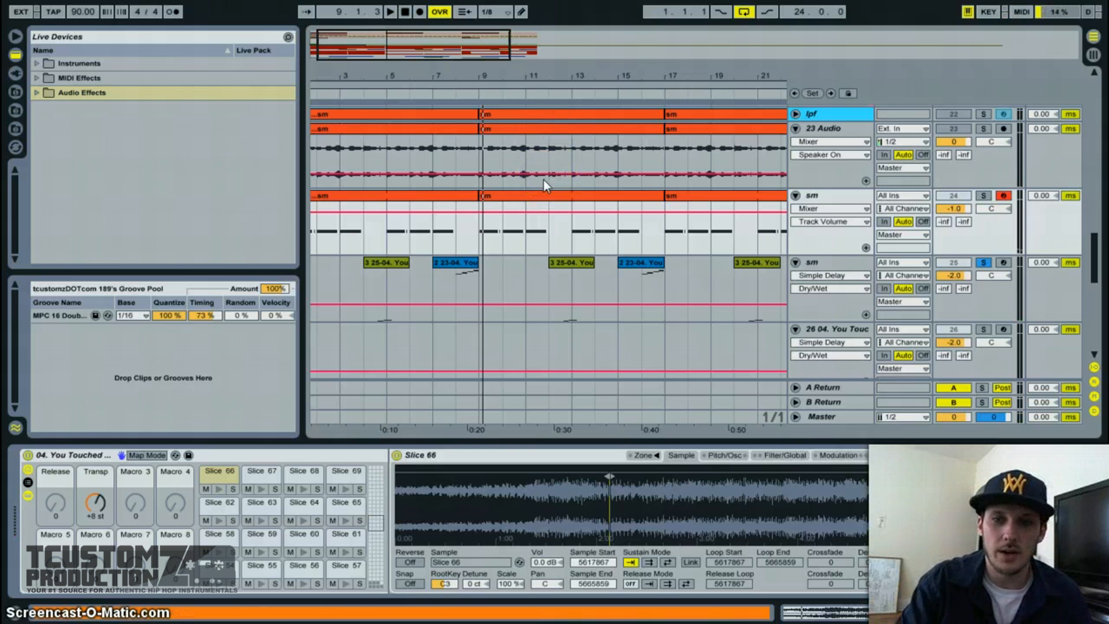
- Select about bars 10 to 14 on the sm track 25, and solo the BASS track
drag(493, 278, 591, 283)
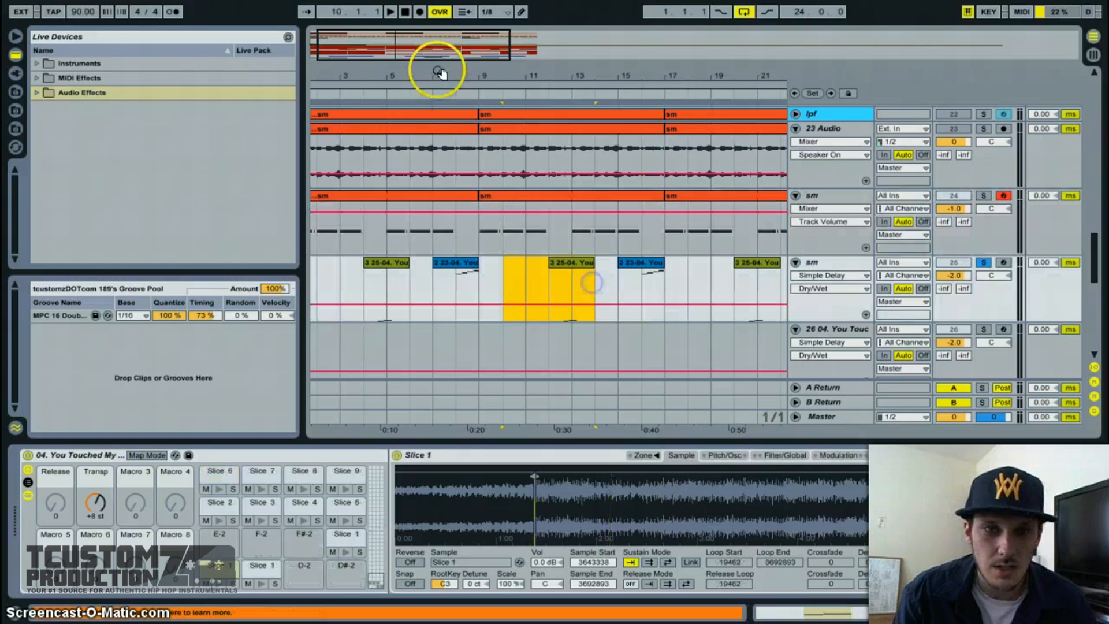
drag(443, 50, 443, 45)
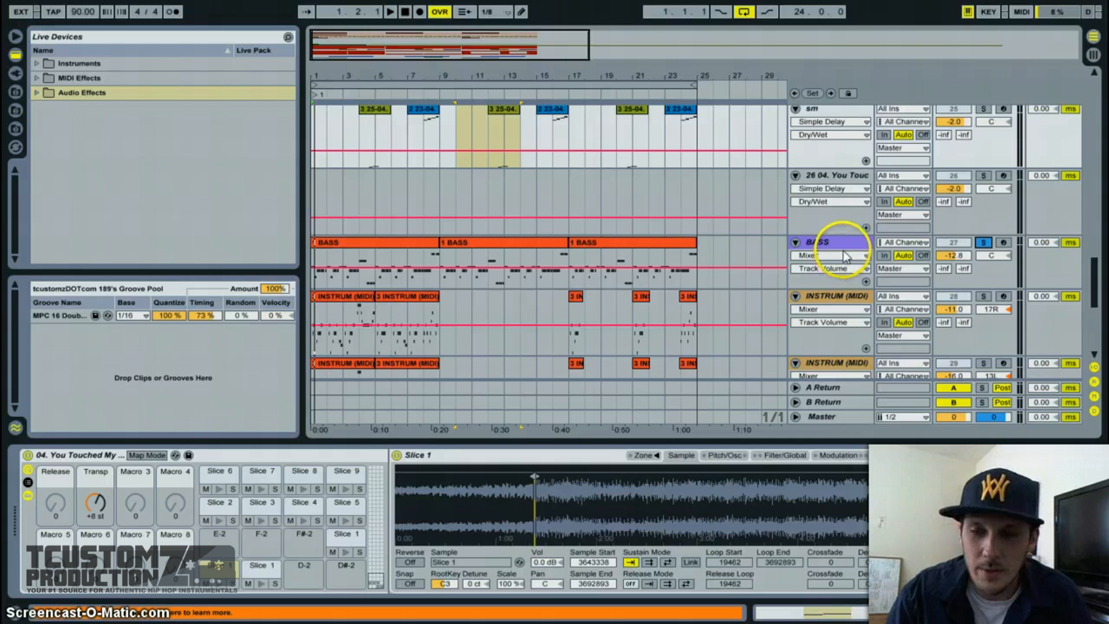
- Solo the INSTRUM (MIDI) tracks 28, 29 and 30 together in place of the BASS track
scroll(844, 251, down, 2)
scroll(882, 263, down, 2)
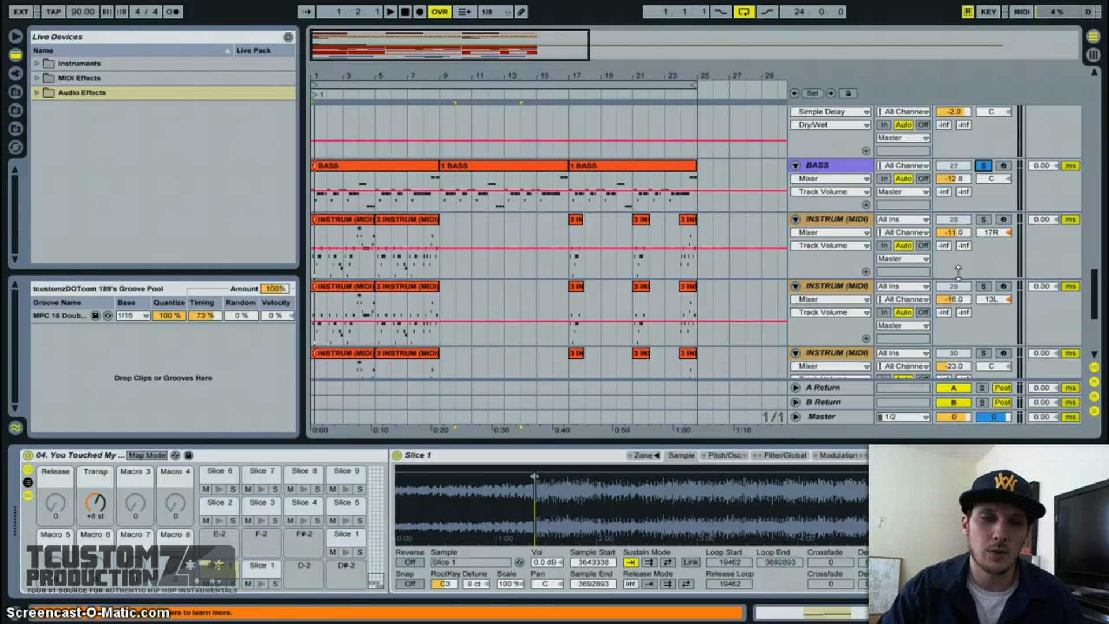
click(995, 231)
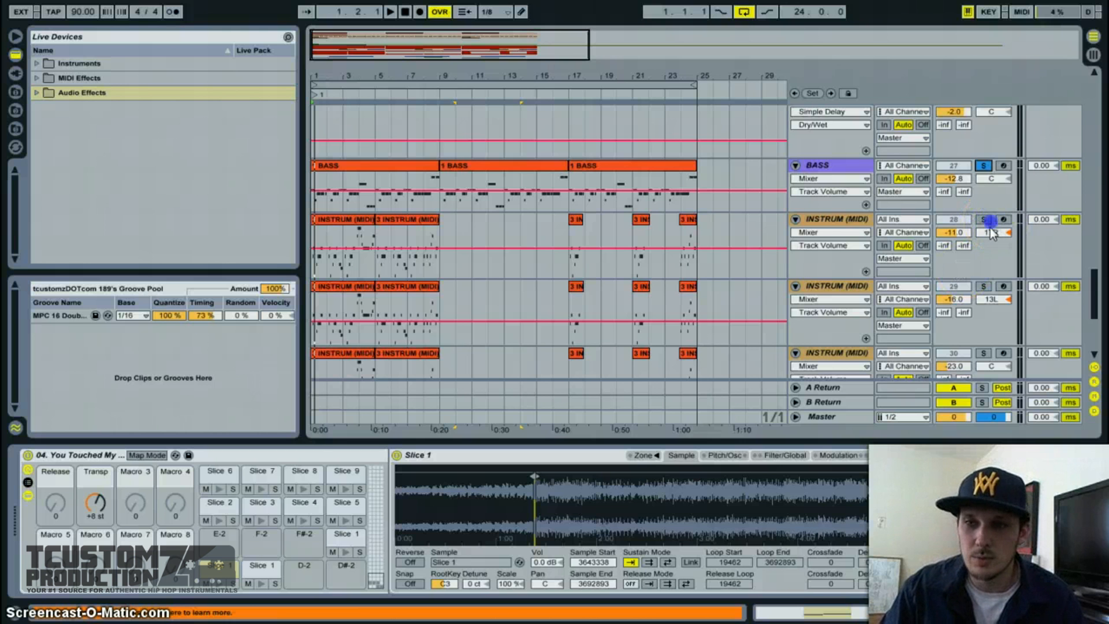
click(984, 219)
ctrl+click(984, 286)
ctrl+click(984, 353)
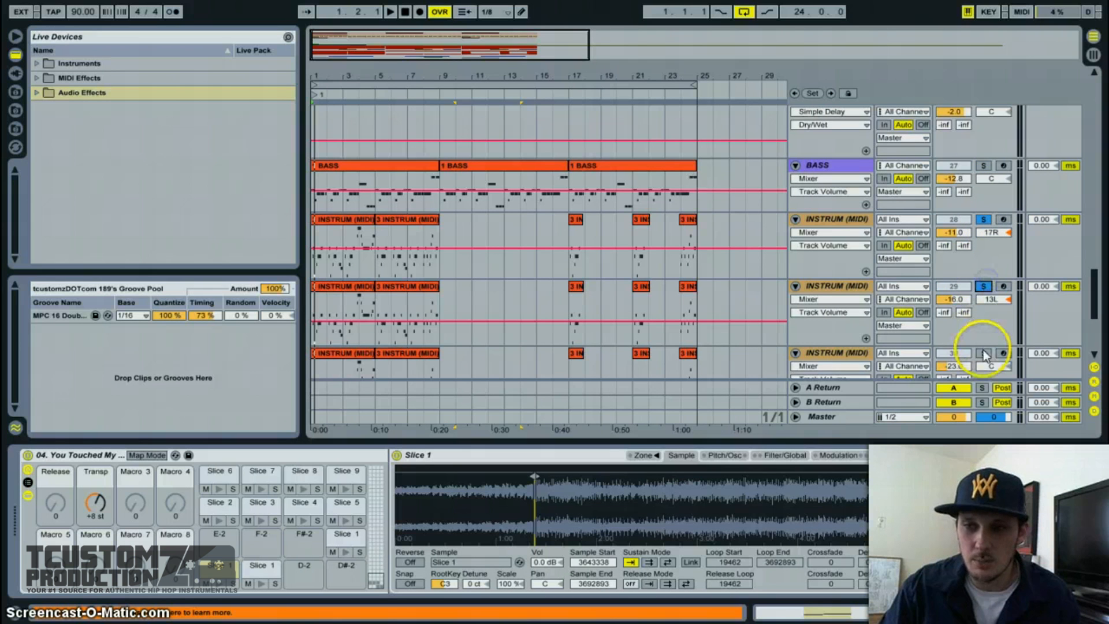
scroll(823, 296, down, 2)
click(819, 292)
scroll(826, 283, up, 15)
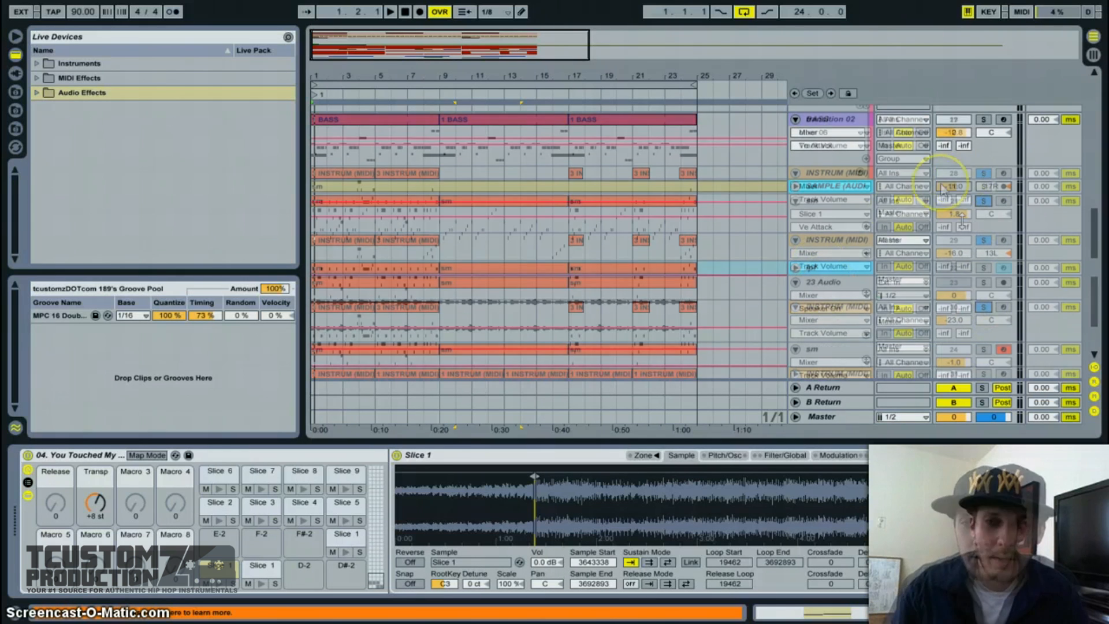
scroll(958, 267, down, 5)
scroll(957, 266, down, 12)
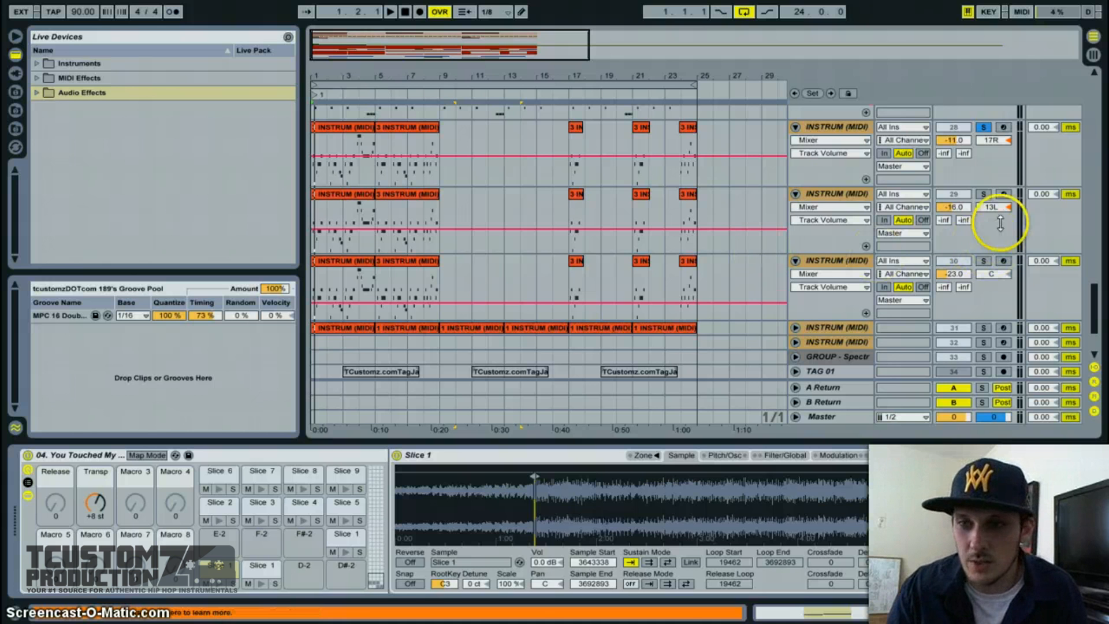
- Add INSTRUM (MIDI) tracks 29 and 30 to the soloed track 28 and play all three to bar 9
click(984, 194)
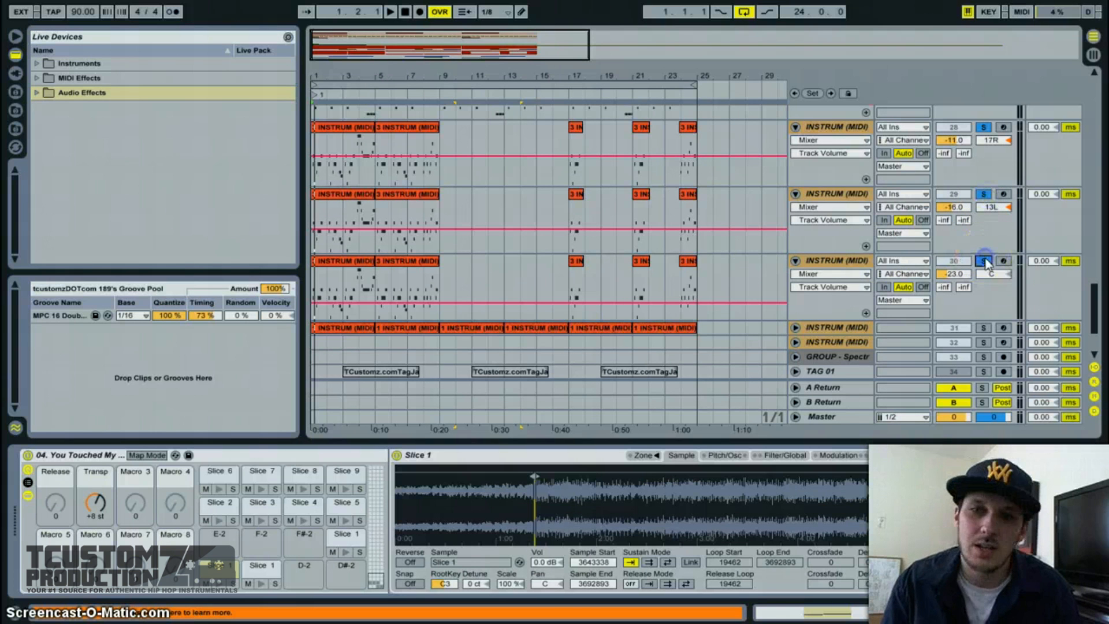
click(984, 261)
key(space)
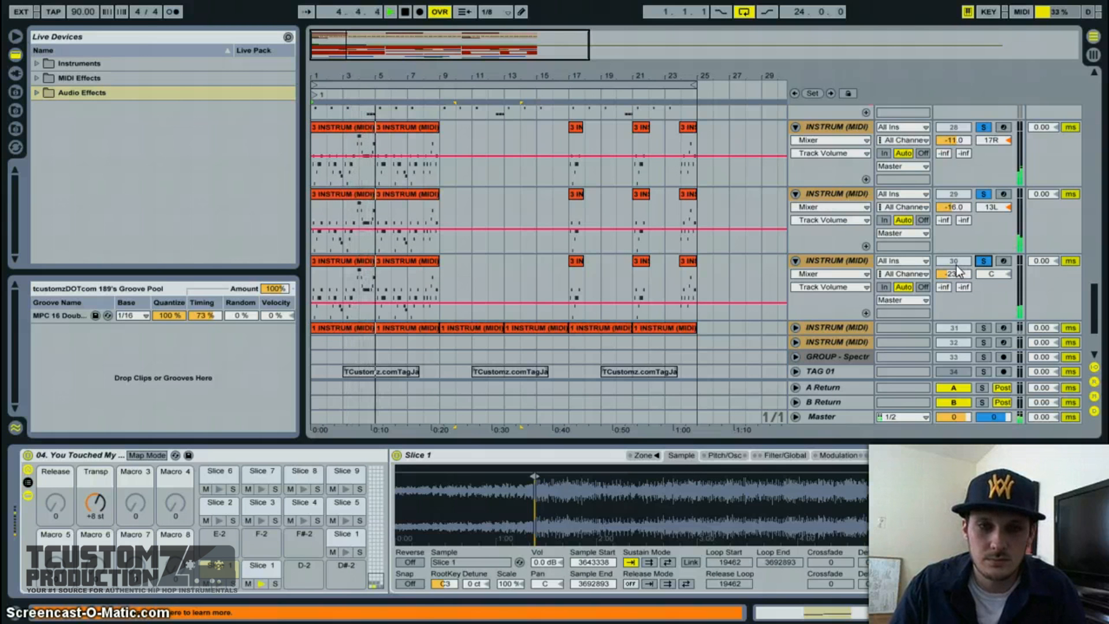
click(957, 274)
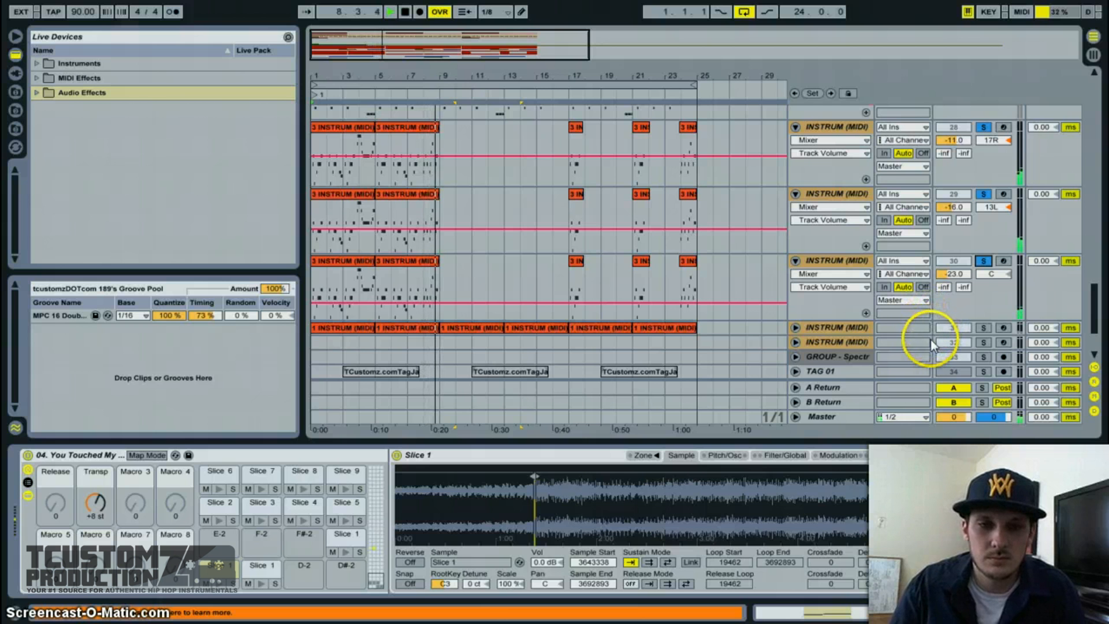
key(space)
scroll(887, 295, down, 5)
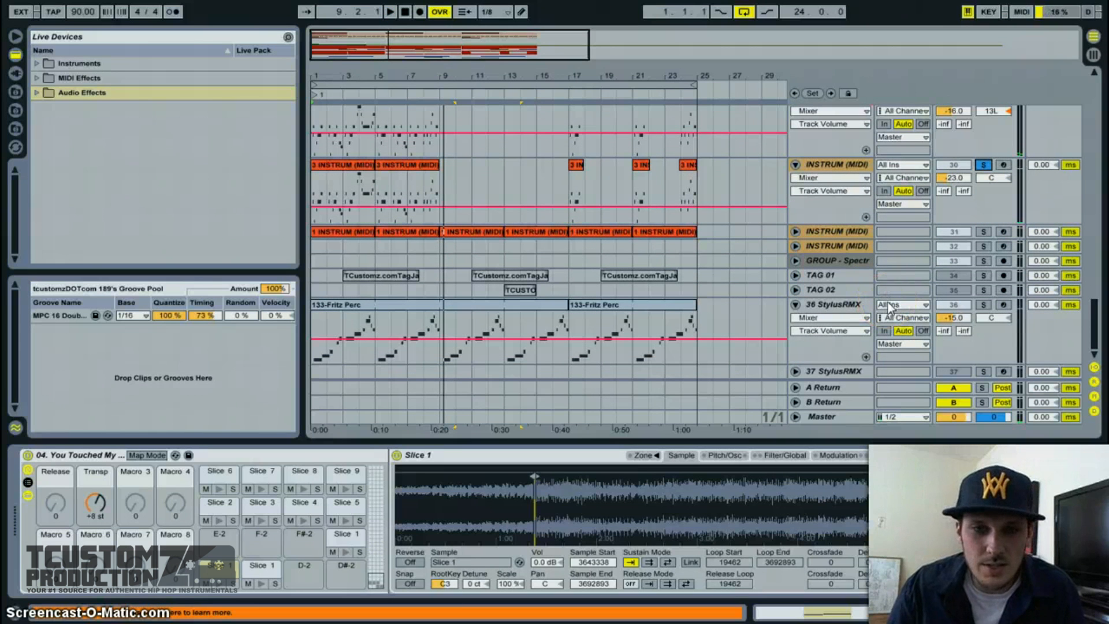
scroll(986, 354, up, 5)
scroll(986, 363, up, 5)
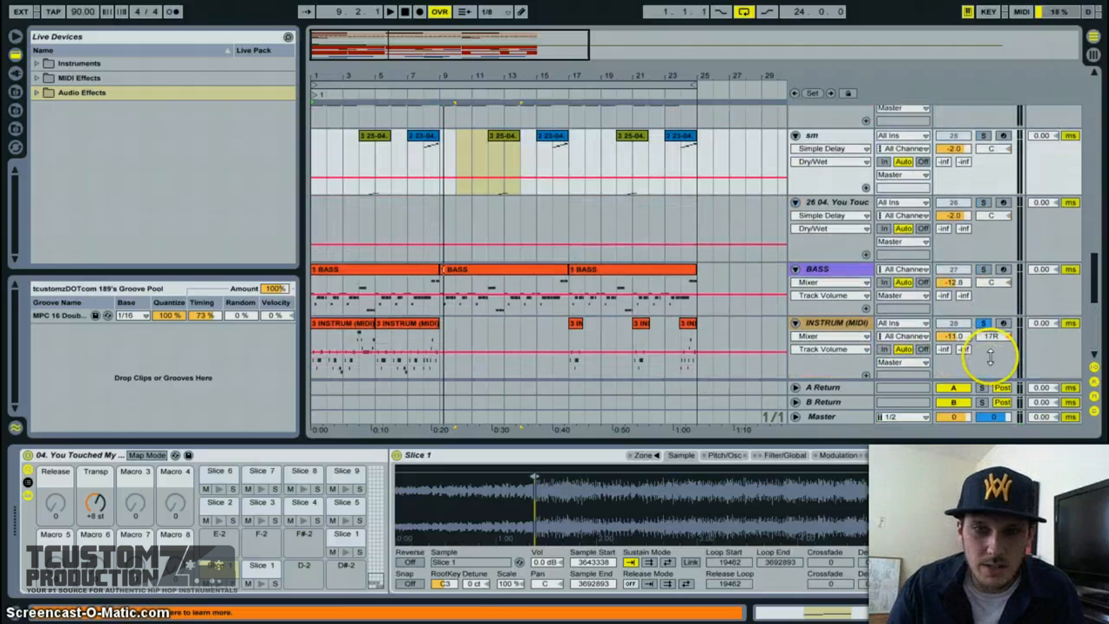
scroll(990, 358, down, 2)
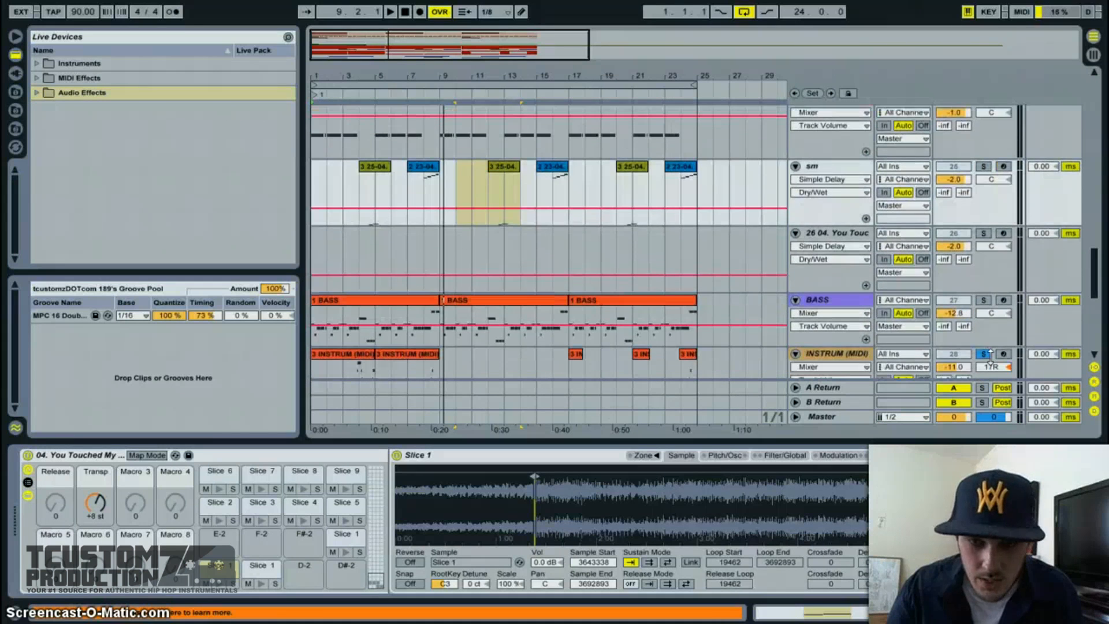
scroll(990, 358, down, 1)
scroll(990, 358, down, 1)
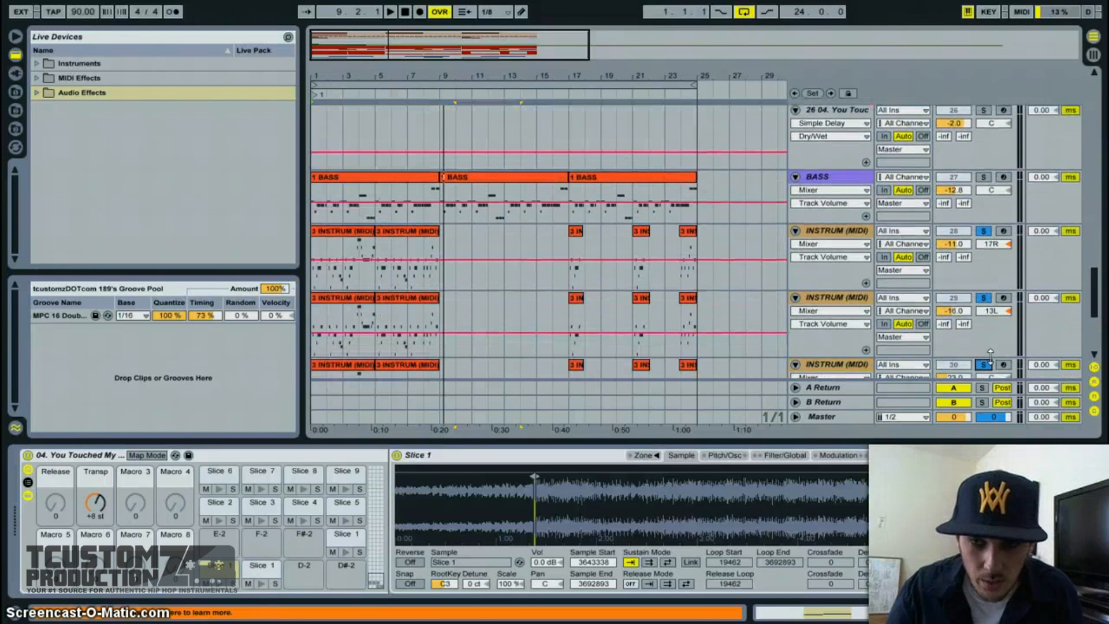
scroll(990, 358, up, 4)
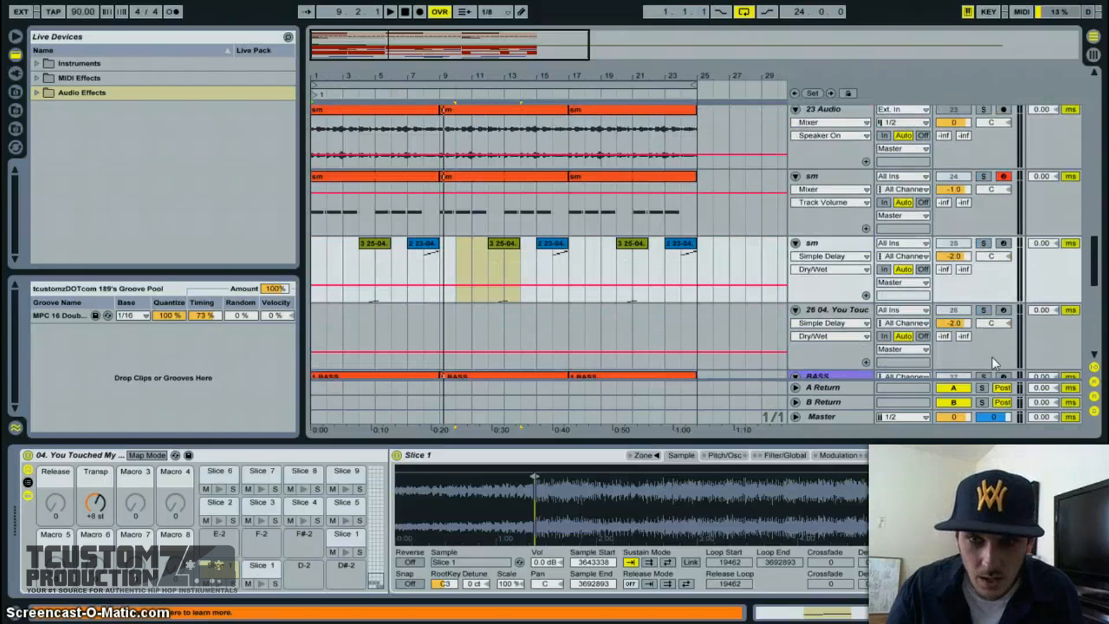
- Unfold the INSTRUM (MIDI) track 31, solo it alone and play it from about bar 4
scroll(990, 359, down, 8)
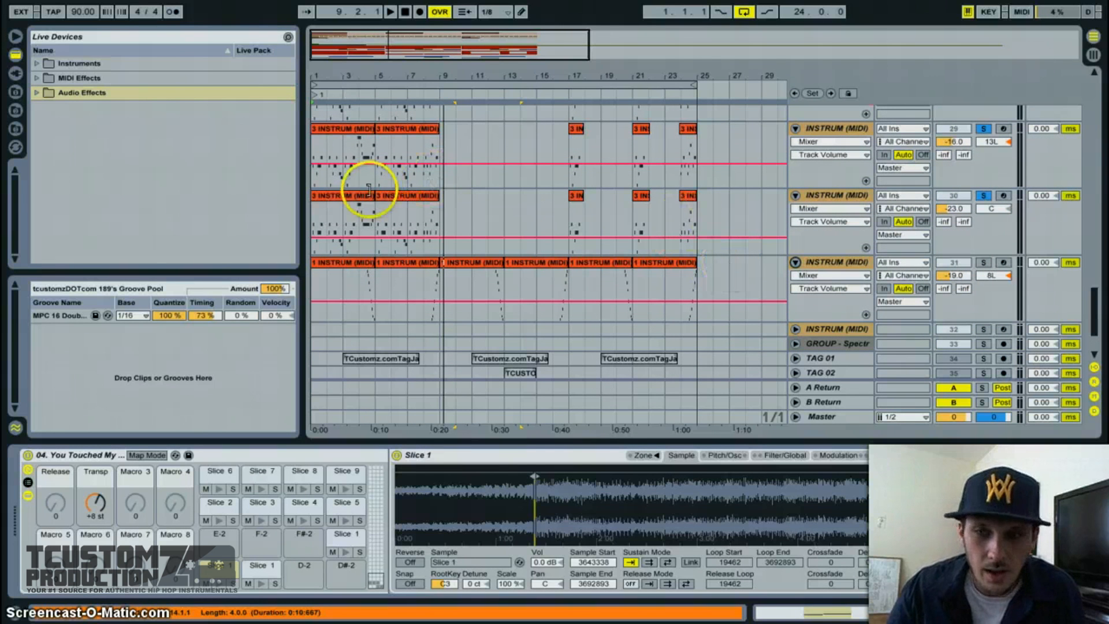
click(984, 264)
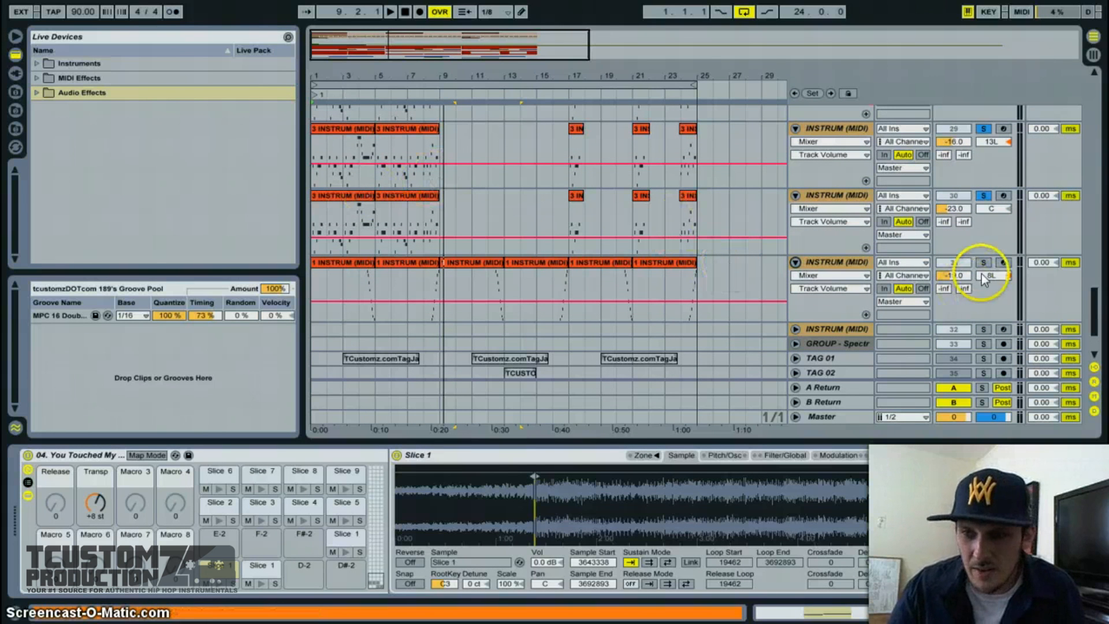
click(365, 94)
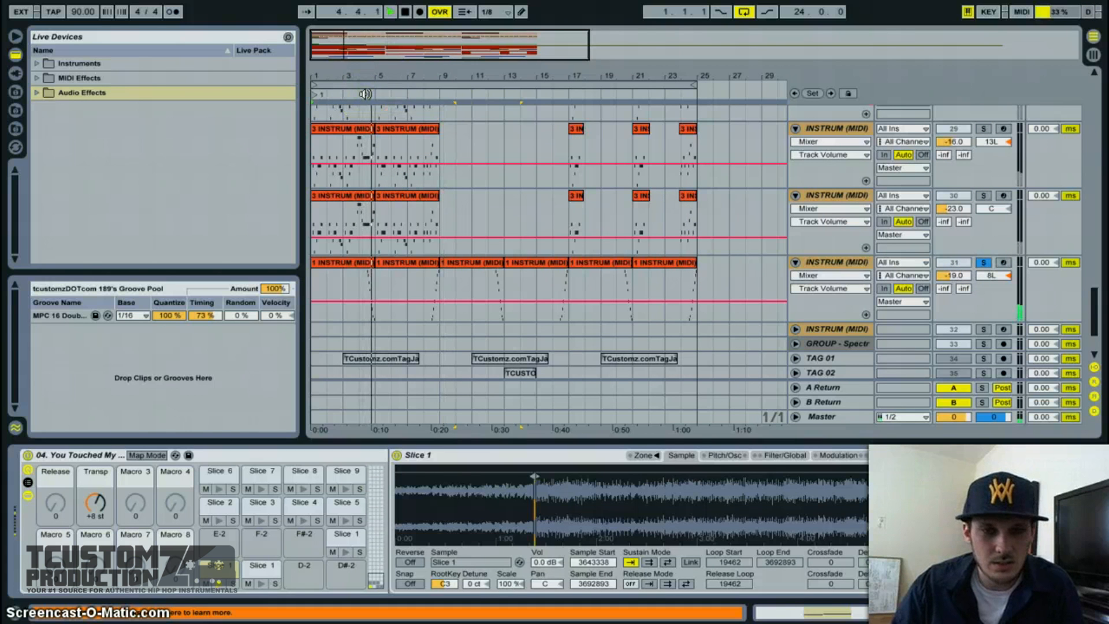
- Play the soloed INSTRUM (MIDI) track 31 from just before bar 9, stop playback and turn its solo off
click(434, 96)
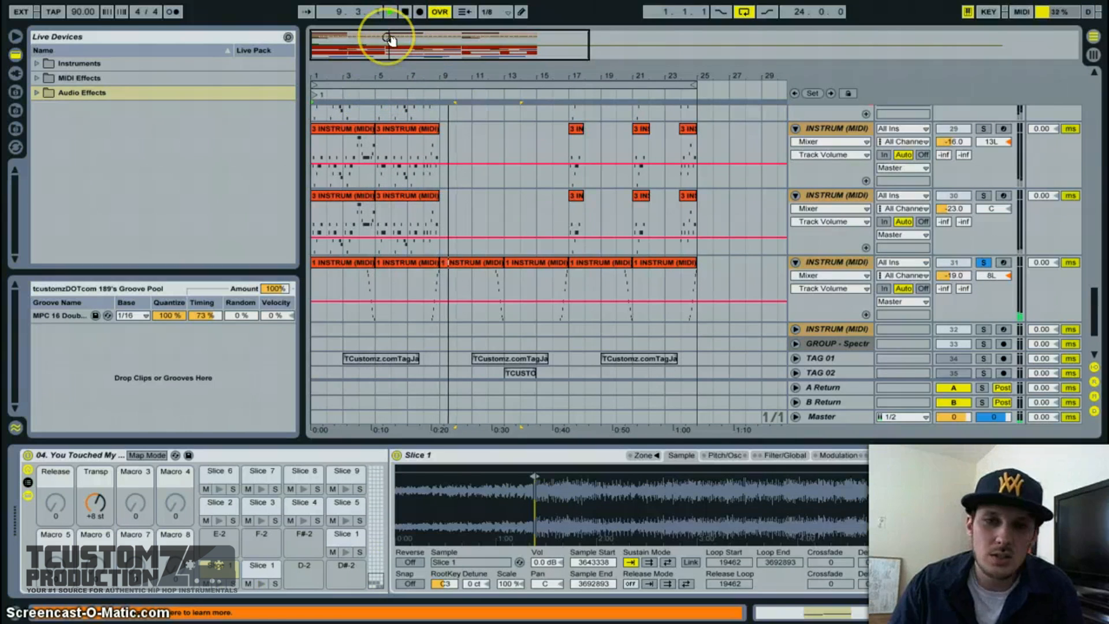
scroll(867, 290, up, 2)
click(984, 307)
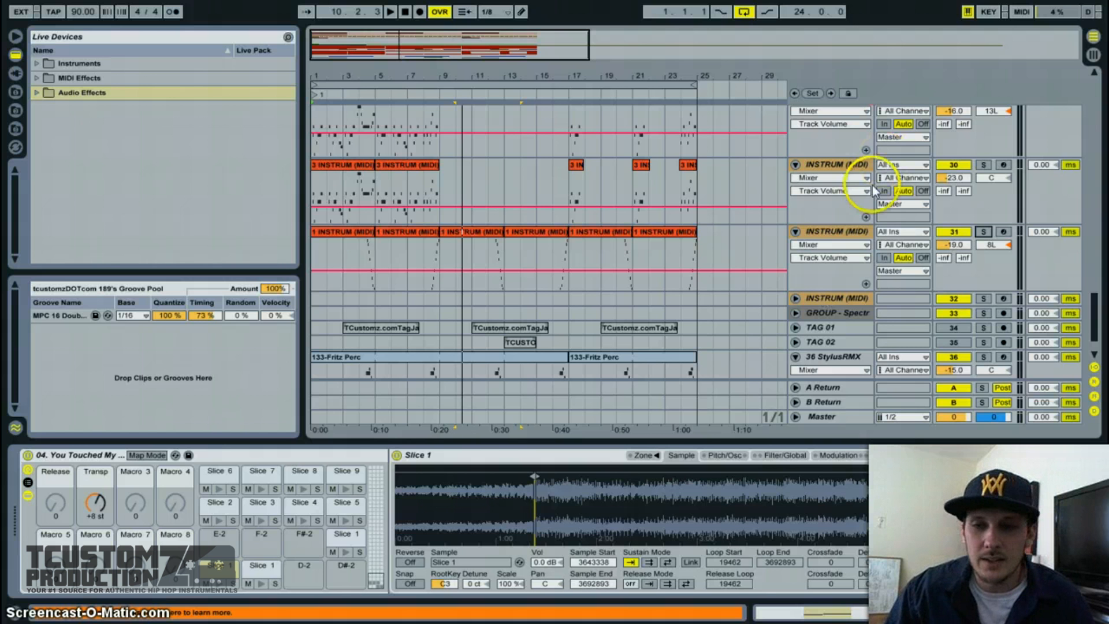
- Review the sample, bass and transition tracks in the arrangement, and play the full unsoloed beat from bar 1
scroll(727, 271, up, 4)
scroll(734, 271, up, 2)
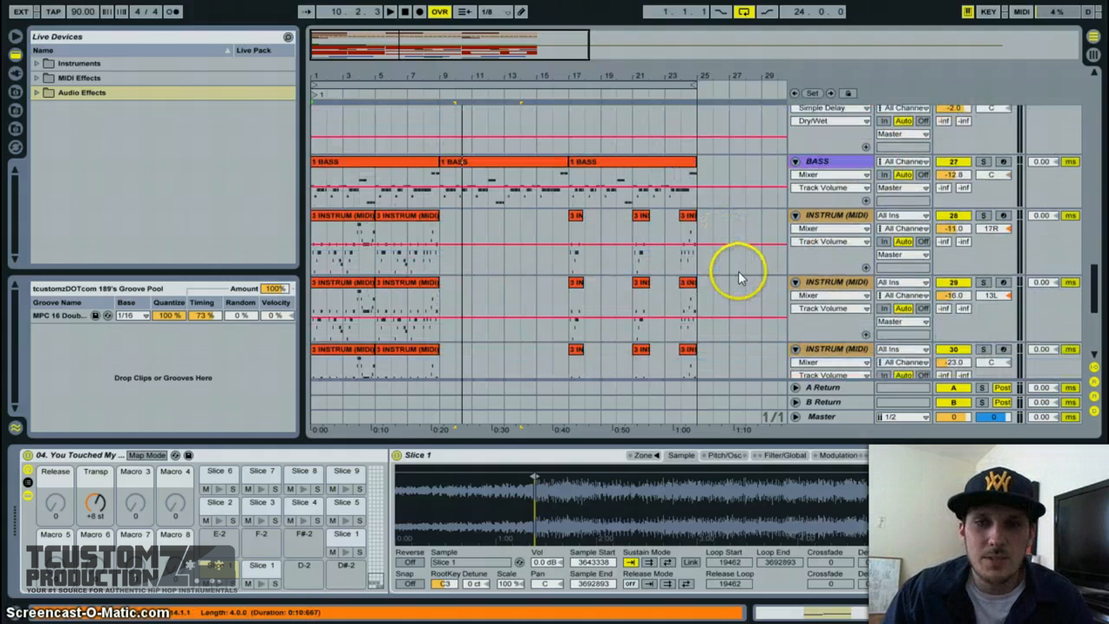
scroll(688, 348, up, 8)
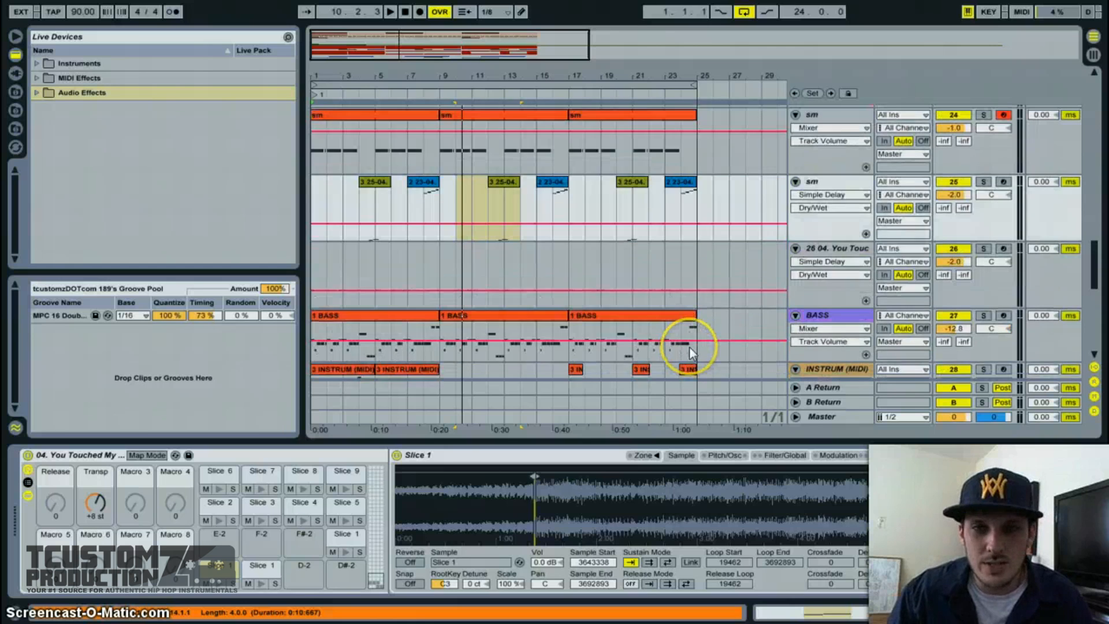
scroll(689, 348, up, 8)
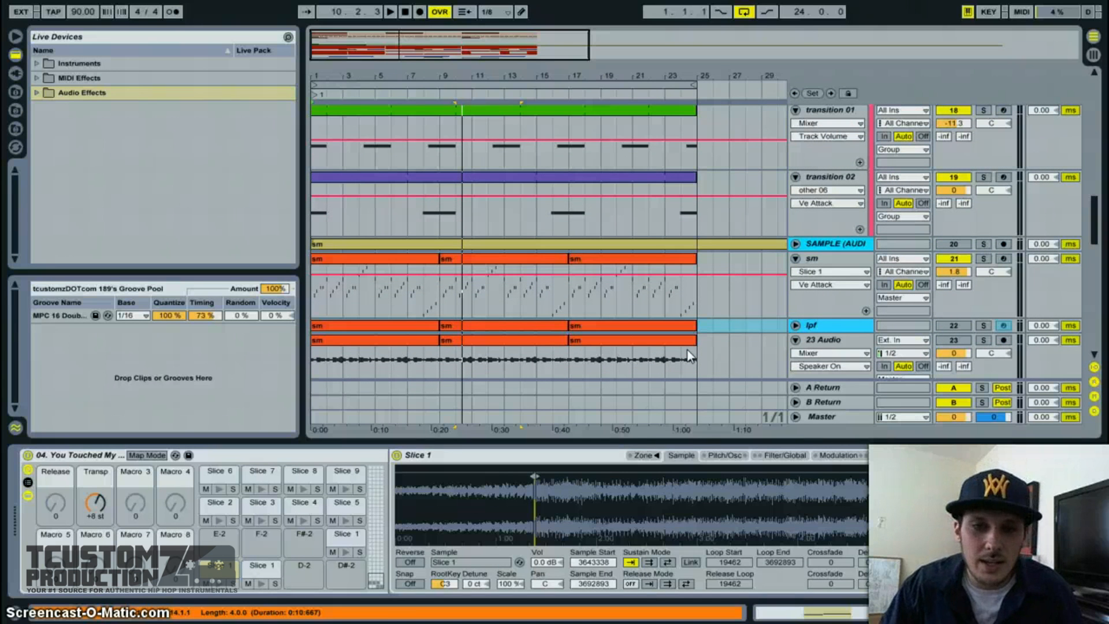
click(706, 322)
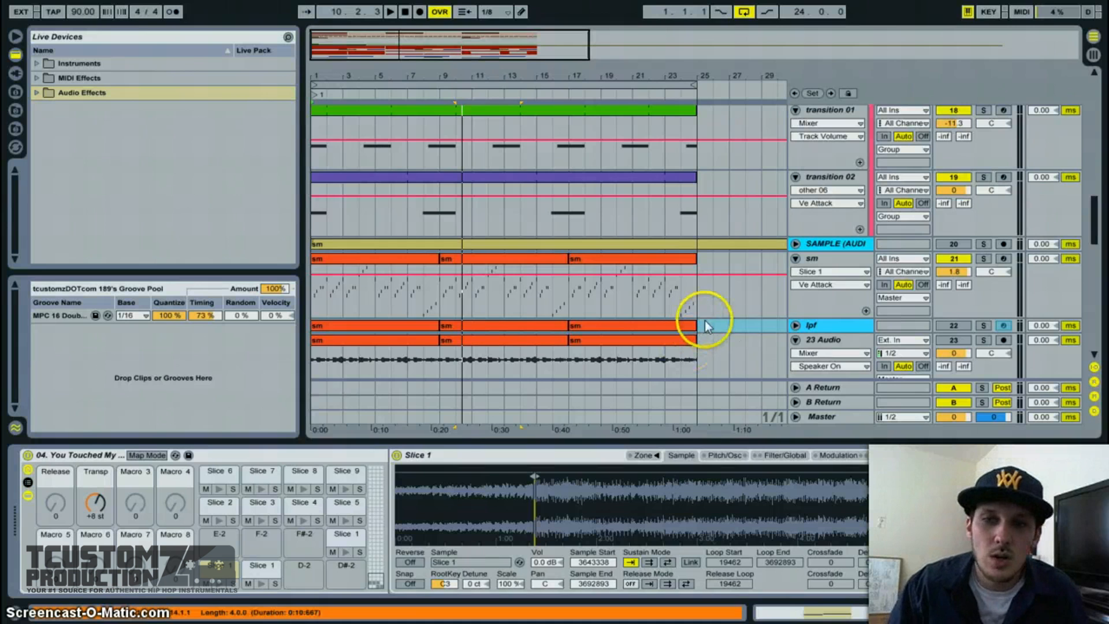
scroll(774, 319, down, 3)
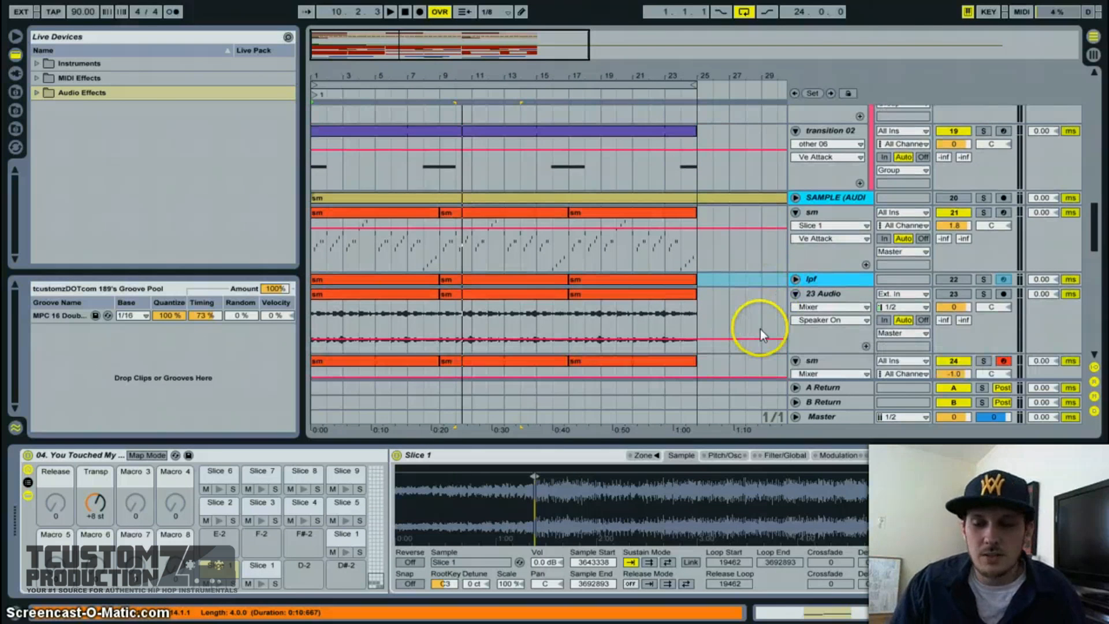
scroll(745, 209, down, 5)
key(space)
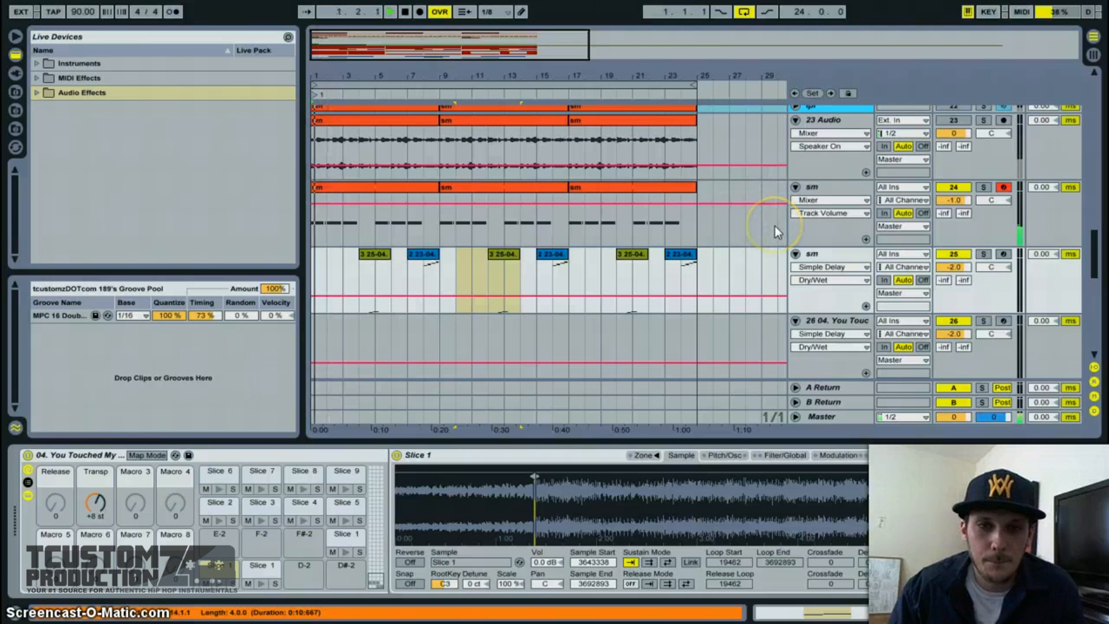